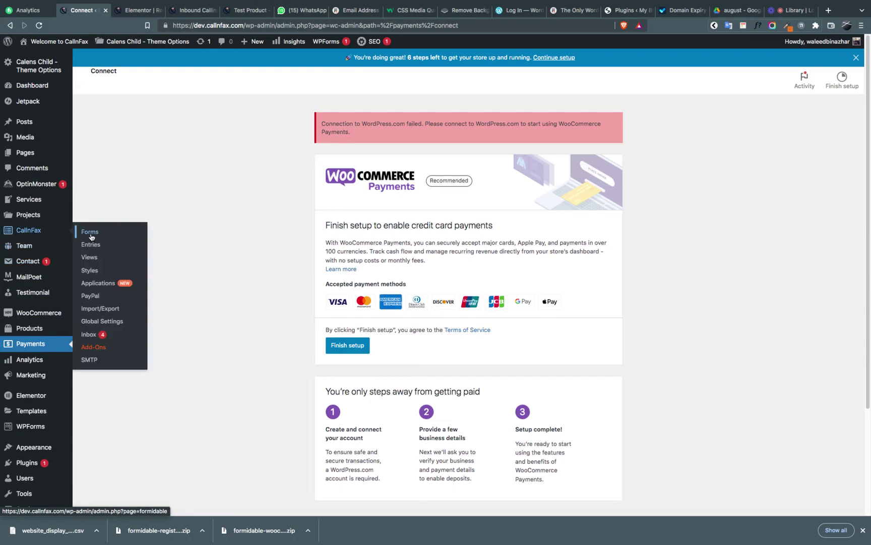
Bring up the Formidable forms list after reviewing the rate CSV's country, prefix and rate columns.
click(92, 234)
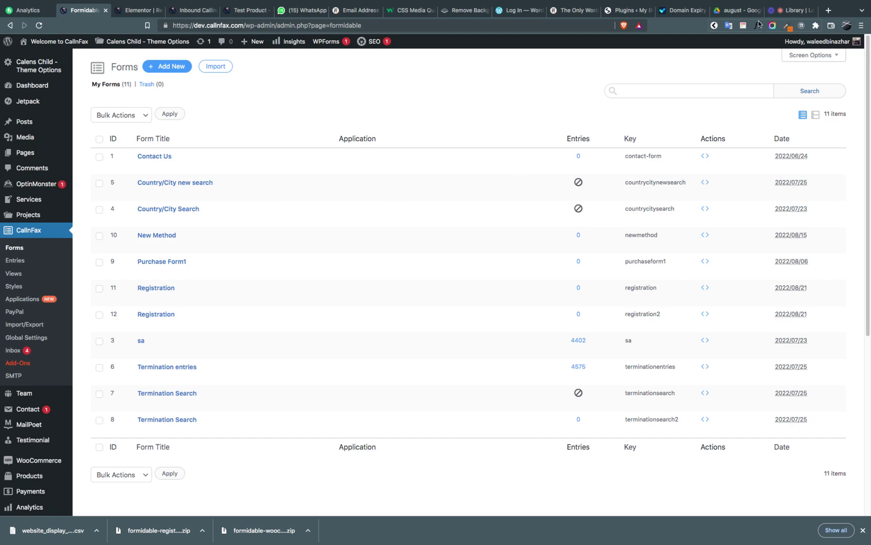
click(735, 10)
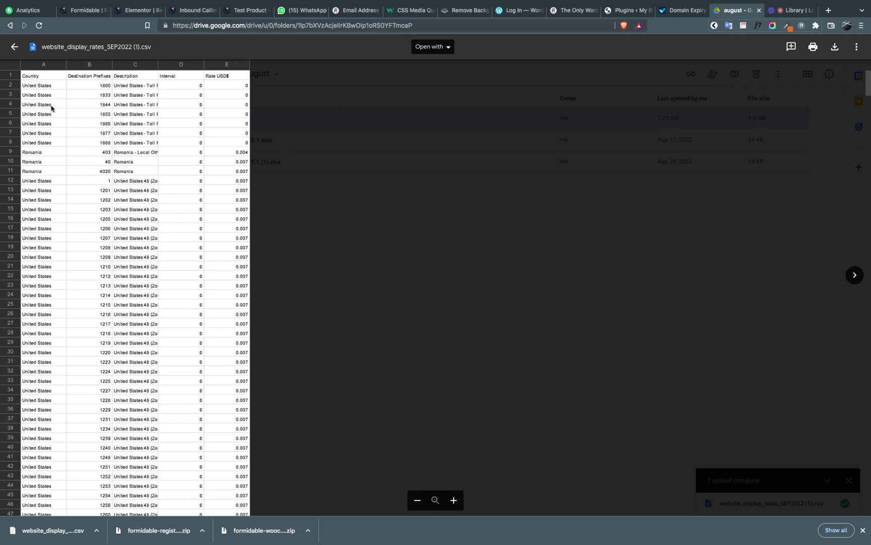
click(52, 10)
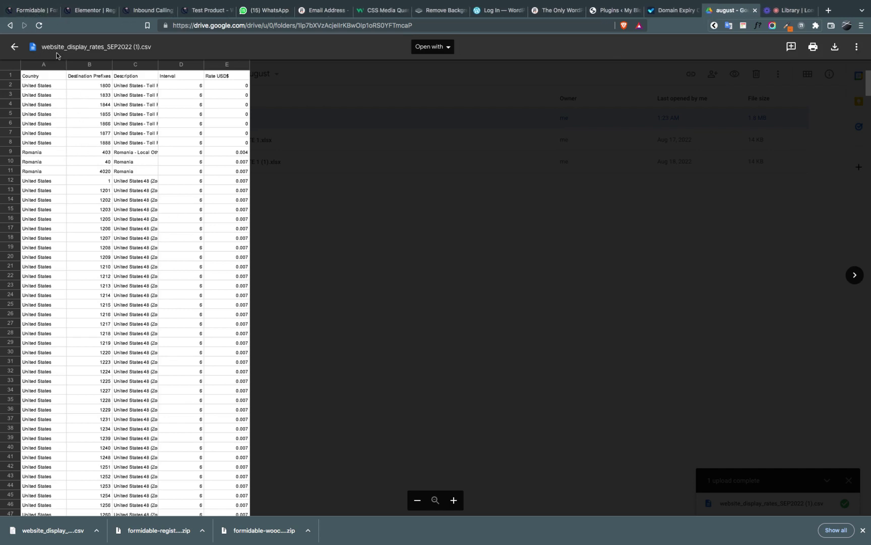
click(27, 10)
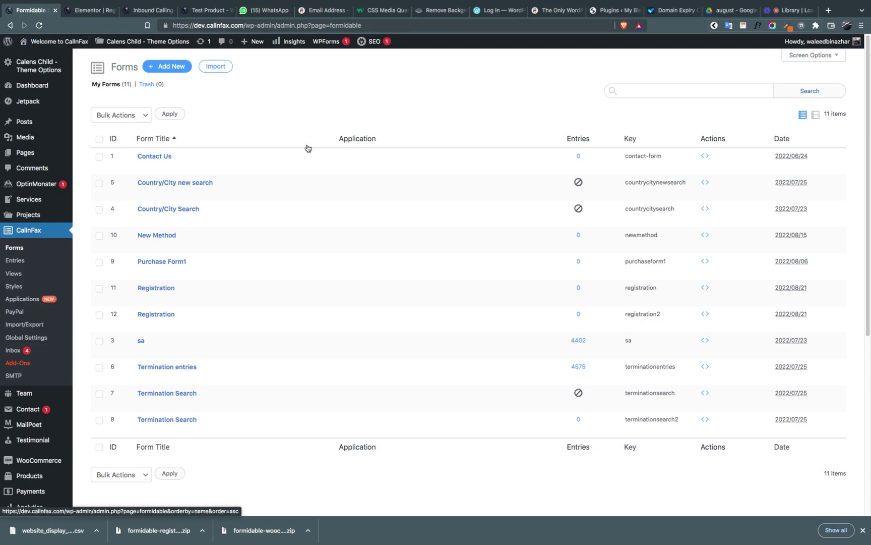
Create a new blank form named 'Entries 2' and open it in the form builder.
click(161, 68)
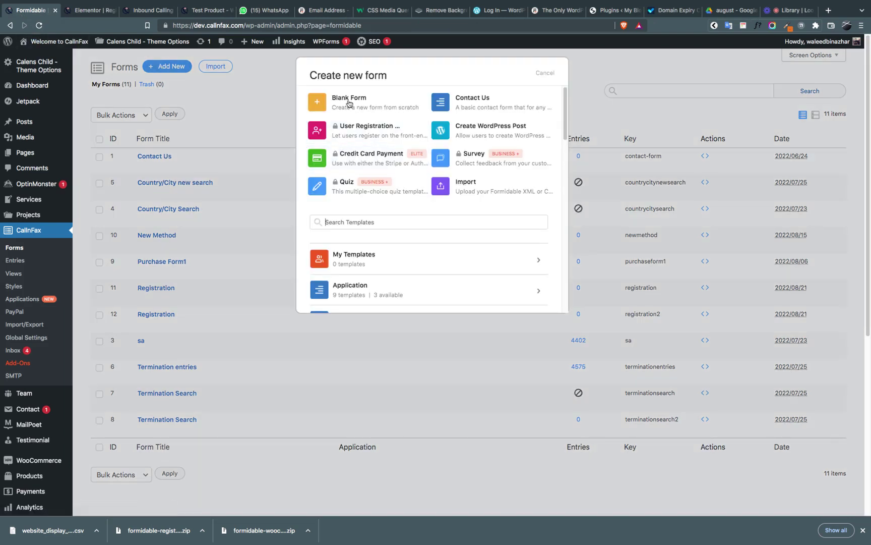
click(348, 102)
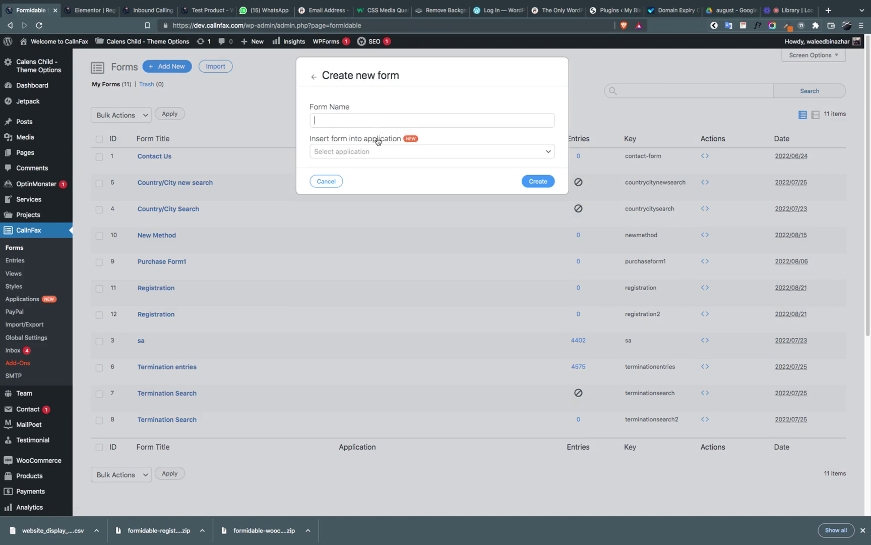
click(349, 121)
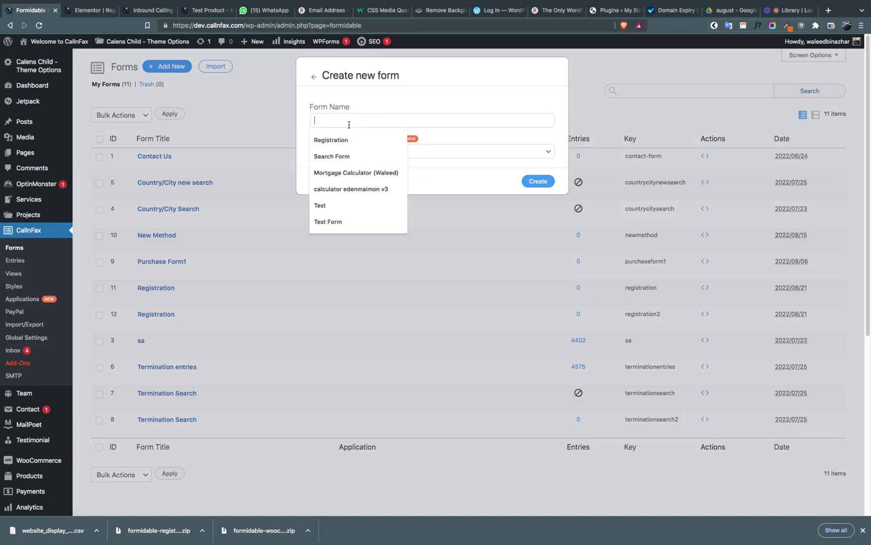
text(Entries 2)
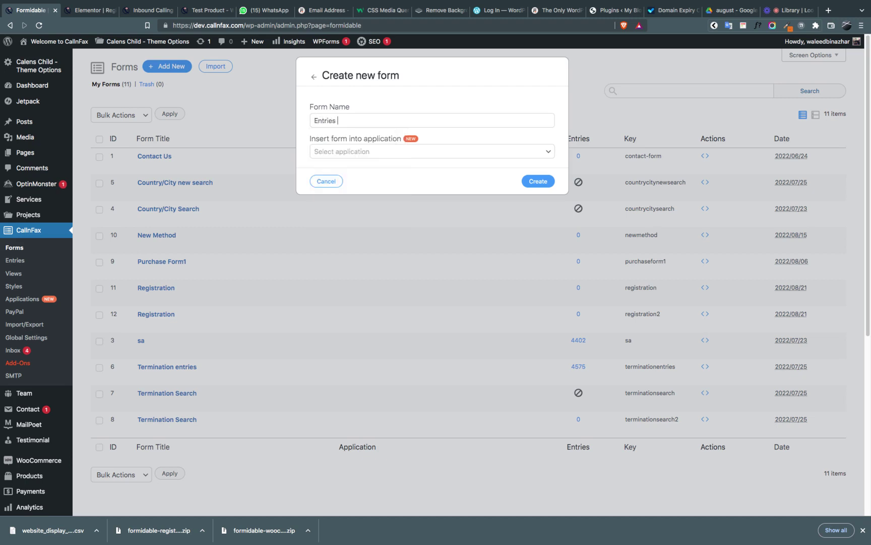
click(532, 183)
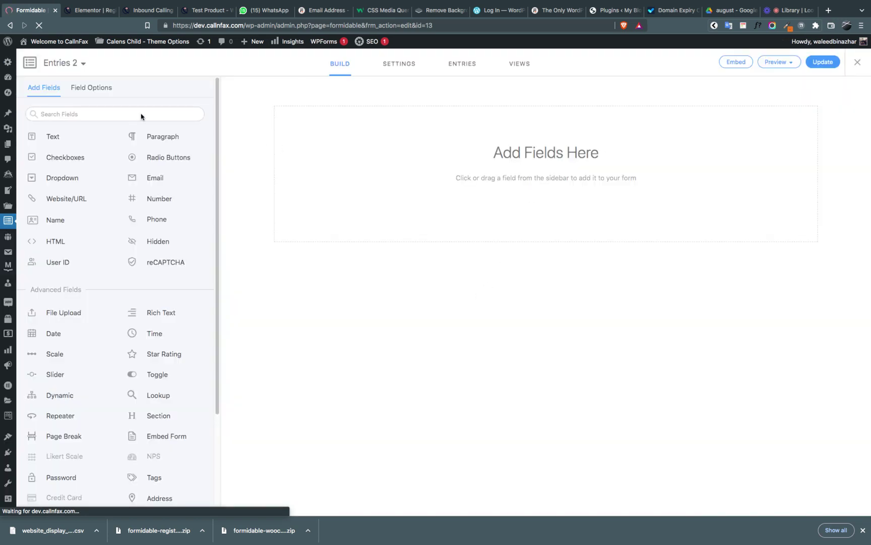
Add a first single-line Text field to the empty Entries 2 form after checking the CSV columns.
click(159, 116)
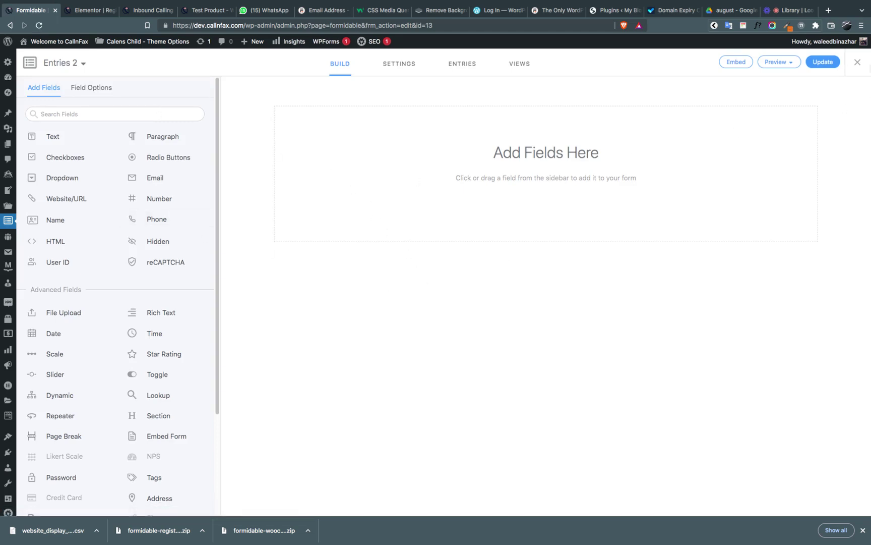
click(727, 10)
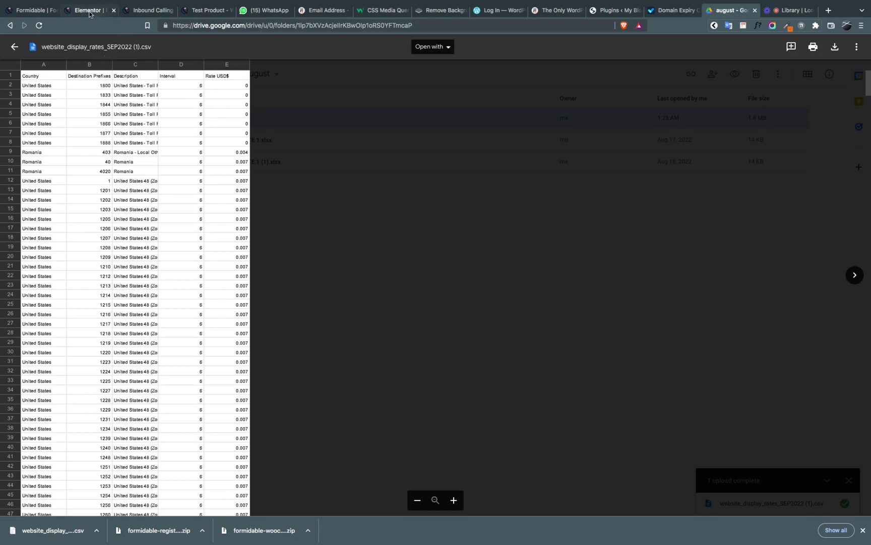
click(31, 10)
drag(75, 140, 599, 136)
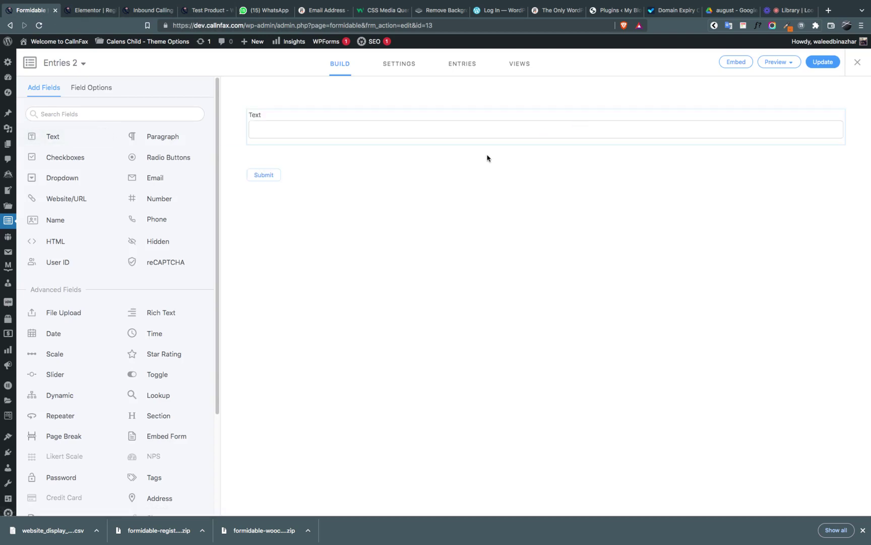
Duplicate the Text field four times so the form holds five identical text fields.
click(481, 129)
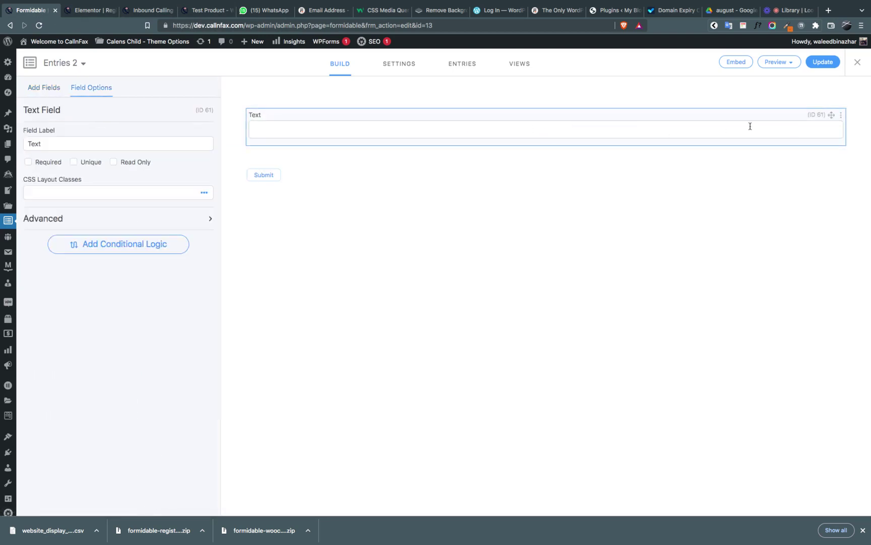
click(841, 116)
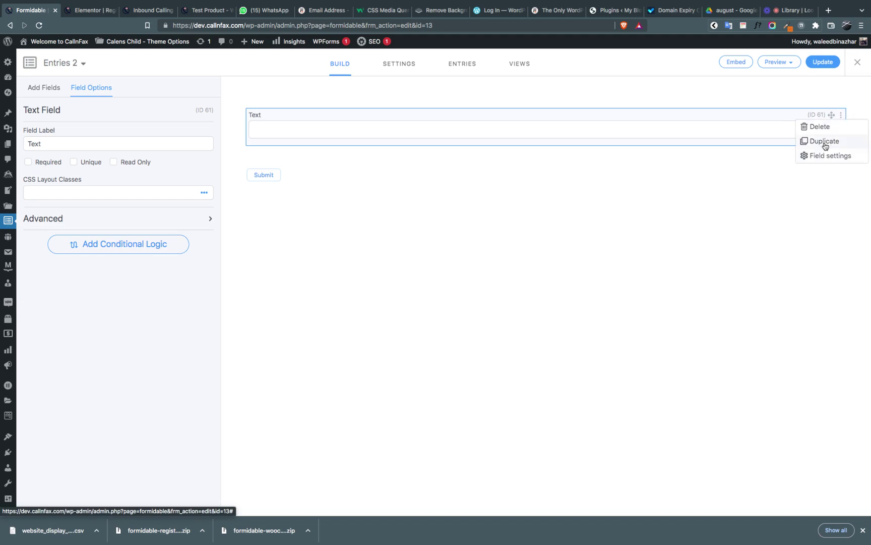
click(825, 141)
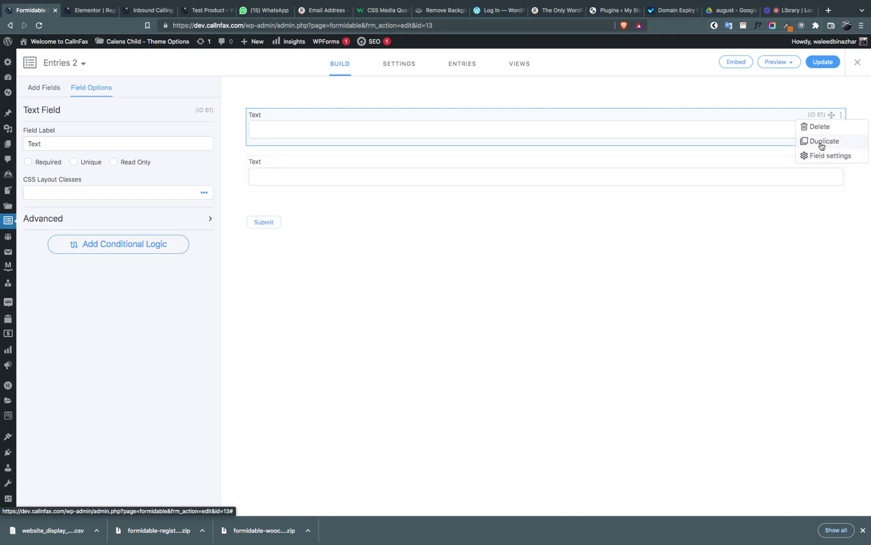
click(821, 143)
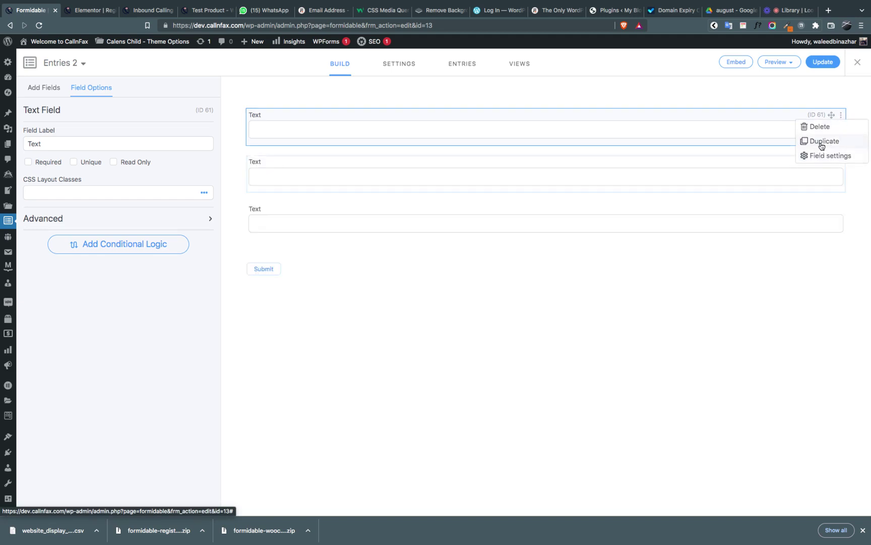
click(821, 143)
click(825, 141)
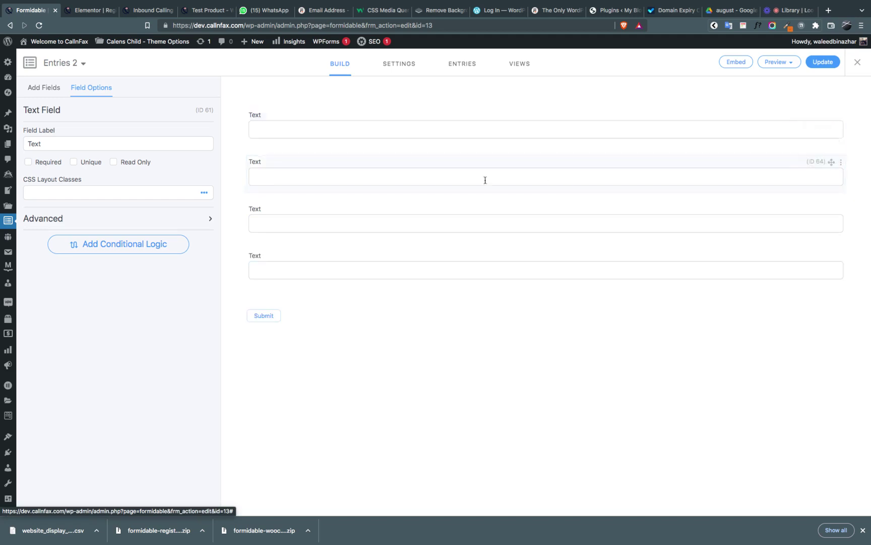
Relabel the first two fields Country and Destination Prefix to match the CSV columns.
double_click(126, 145)
text(Country)
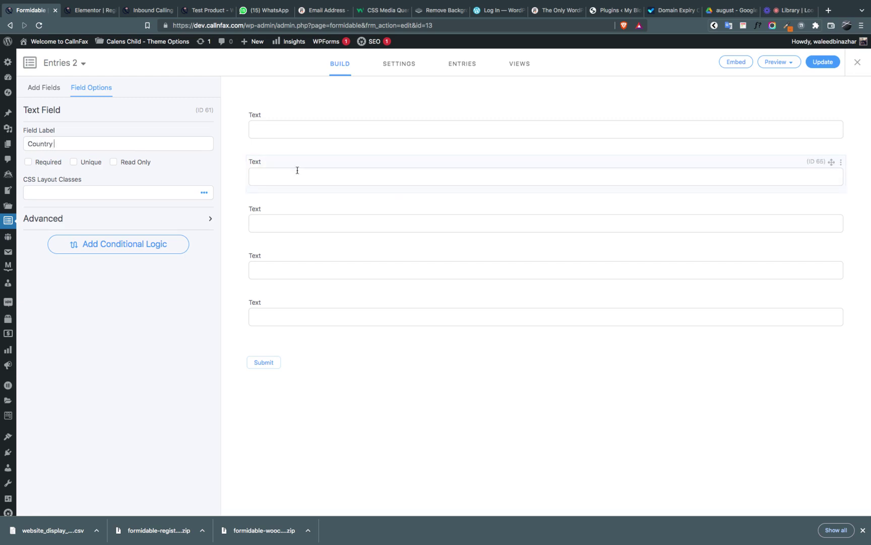
click(297, 170)
click(726, 10)
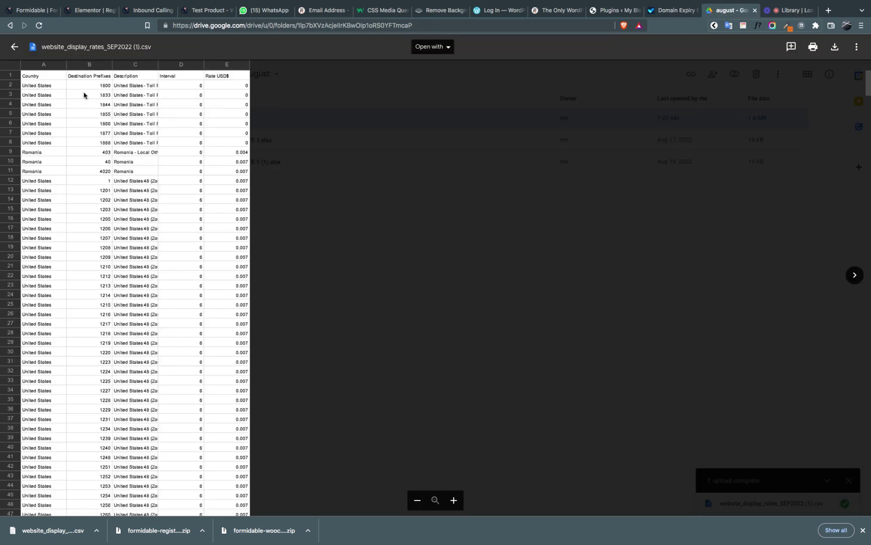
click(89, 10)
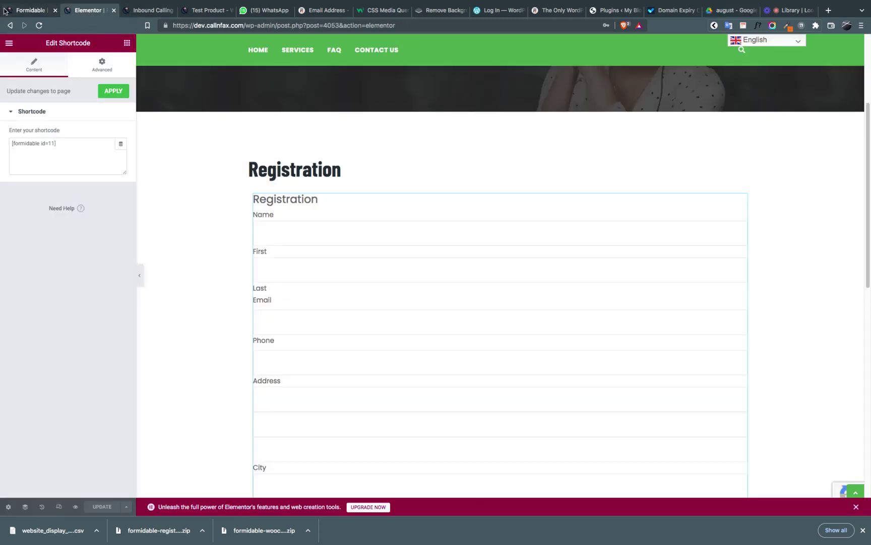
click(30, 10)
double_click(119, 143)
text(Destination Prefix)
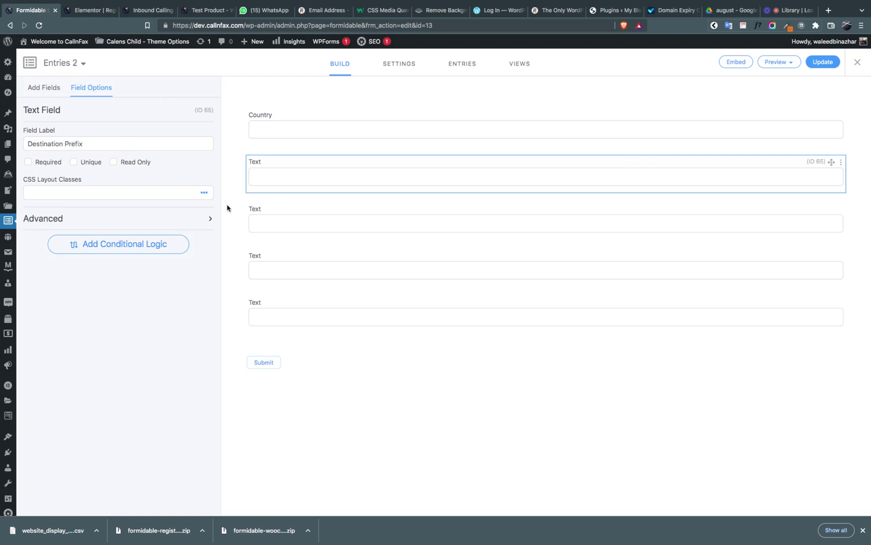
Relabel the third field Description after checking the CSV column names.
click(286, 222)
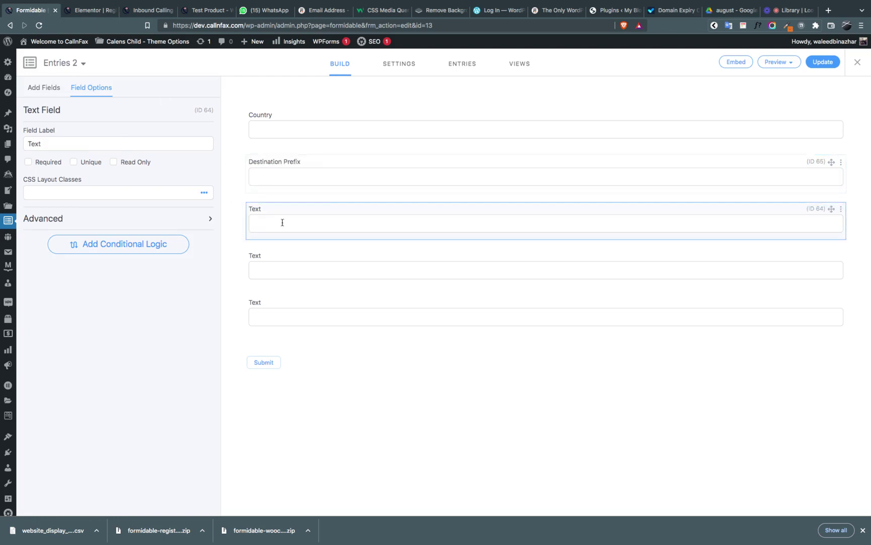
click(723, 11)
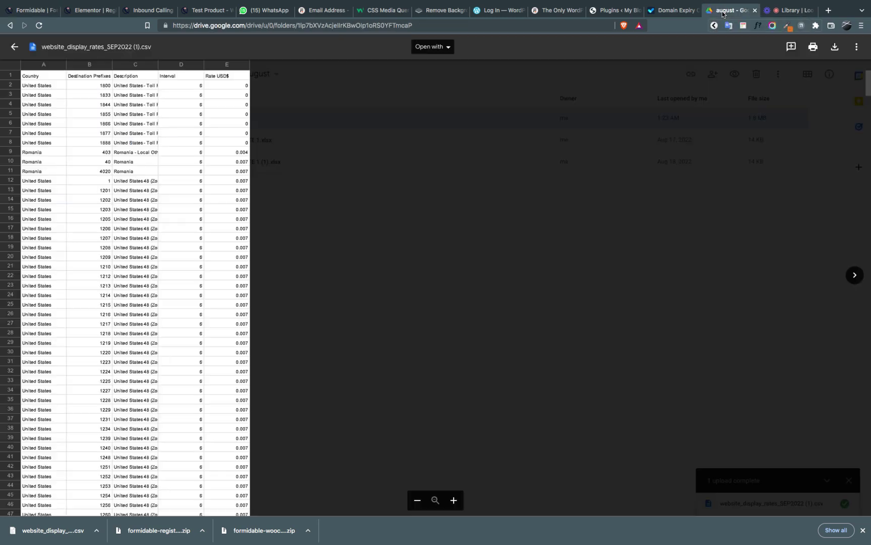
click(89, 11)
click(29, 10)
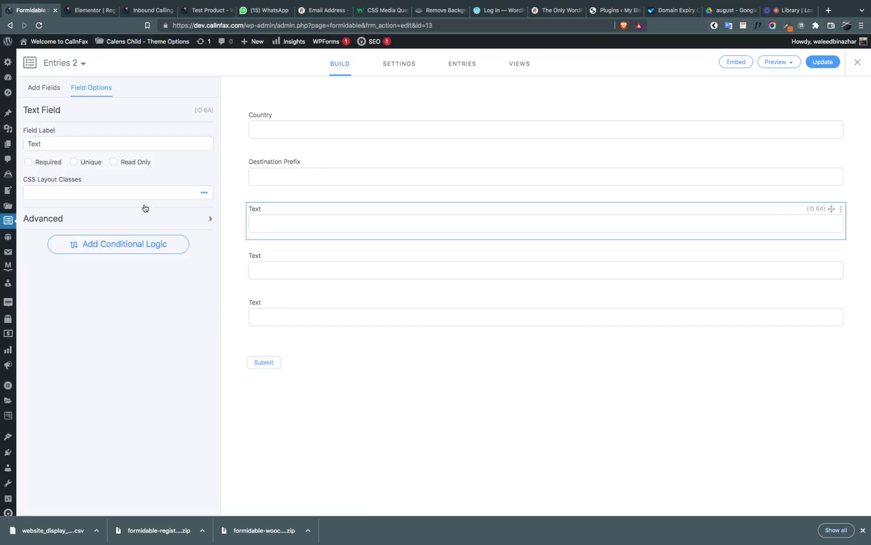
double_click(100, 139)
text(De)
text(ription)
Relabel the last two fields Interval and Rate, then save the form with Update.
click(300, 271)
click(106, 143)
double_click(105, 146)
key(BackSpace)
text(Inter)
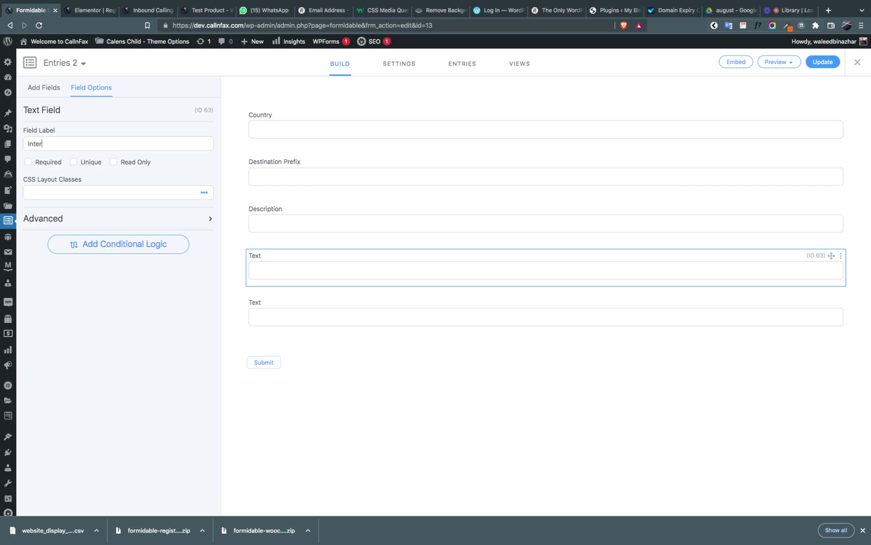
text(val)
click(338, 317)
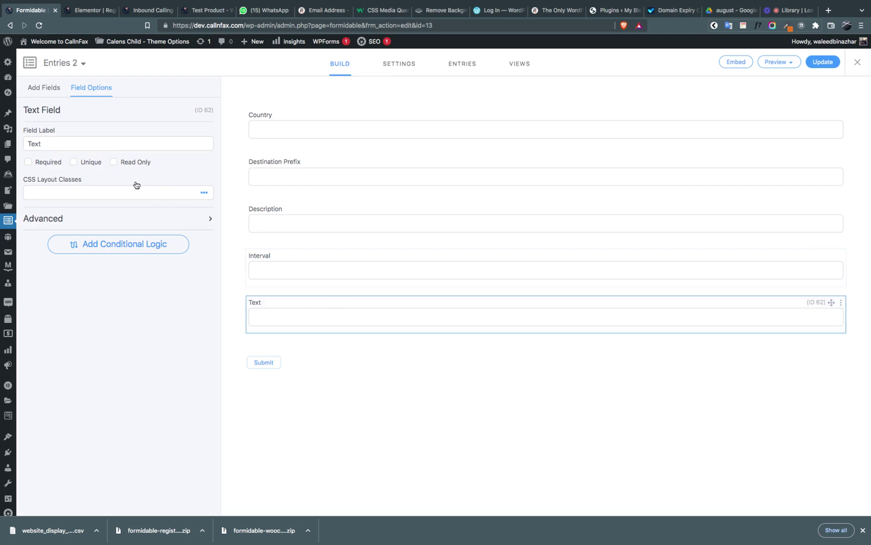
double_click(98, 144)
text(Rate)
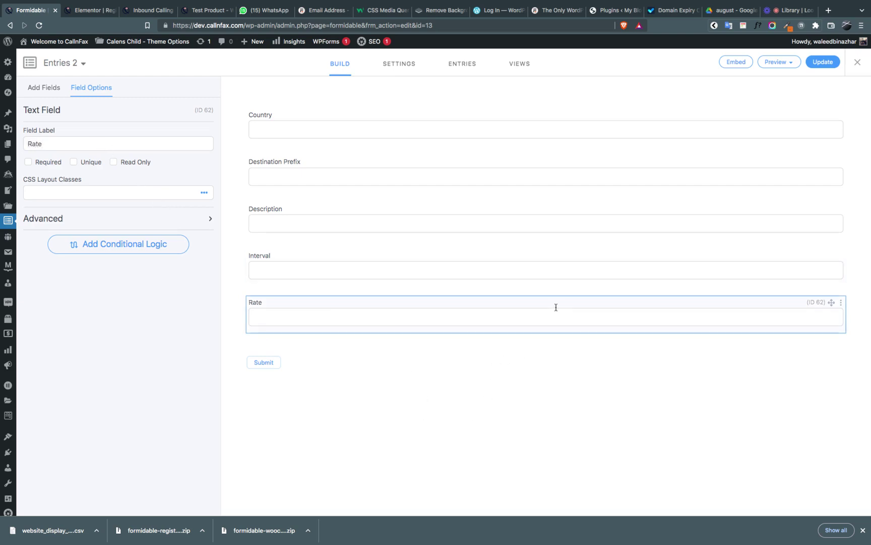
click(822, 61)
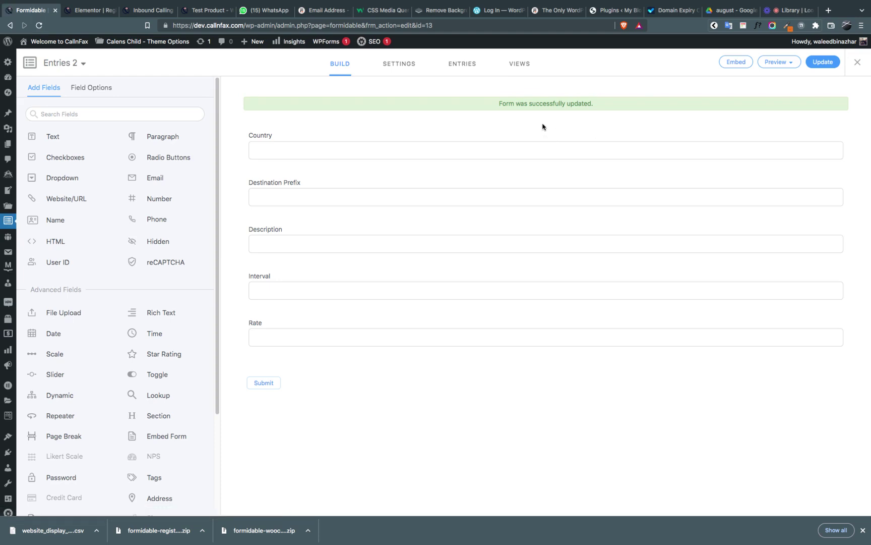
Open the Entries 2 form's entries page, which shows no entries yet.
click(468, 64)
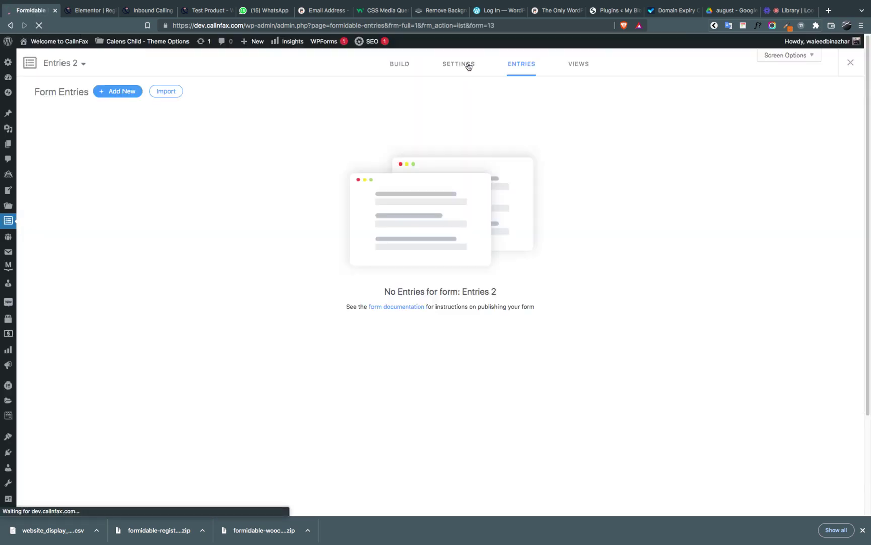
Upload the website_display_rates CSV for import into the Entries 2 form and reach Map Fields.
click(170, 95)
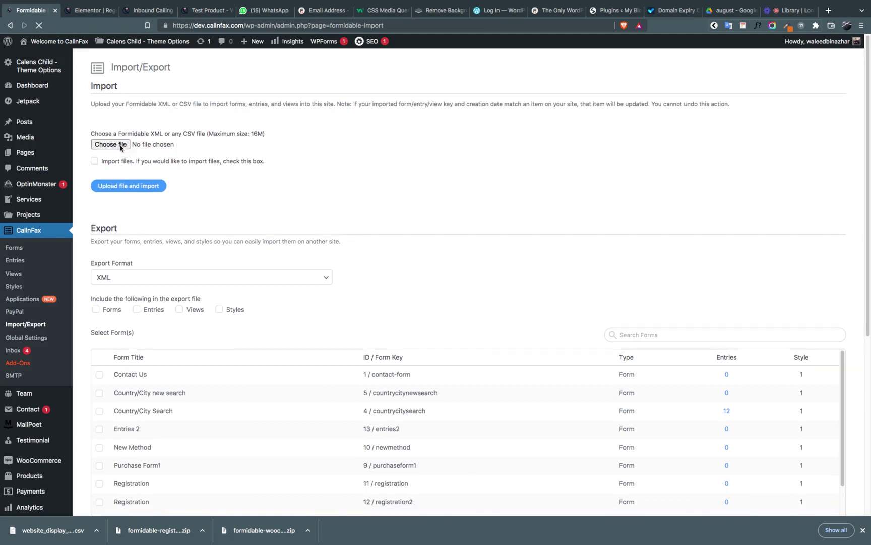
click(122, 148)
click(303, 42)
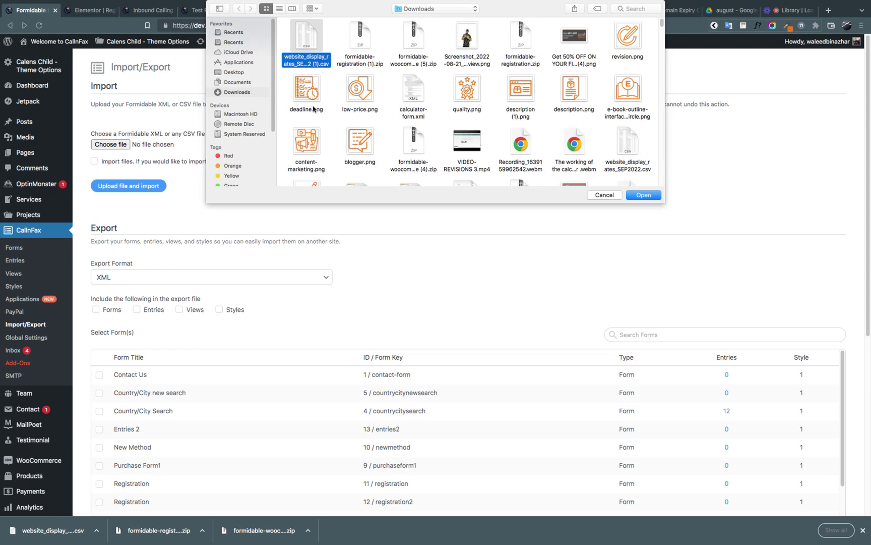
click(646, 197)
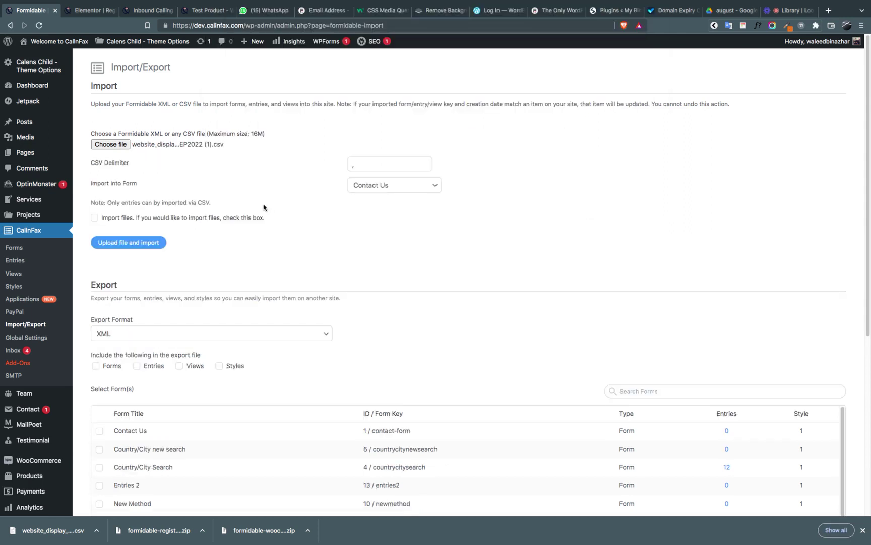
click(415, 194)
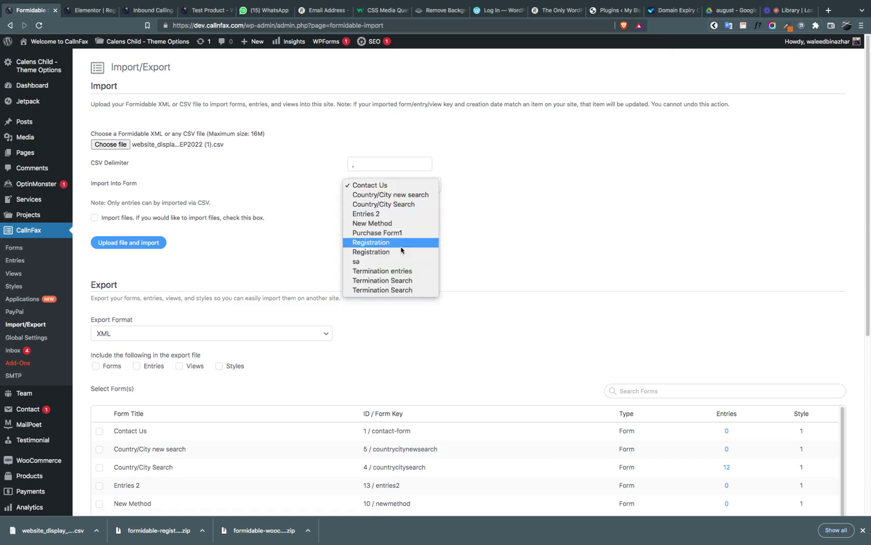
click(378, 215)
click(130, 242)
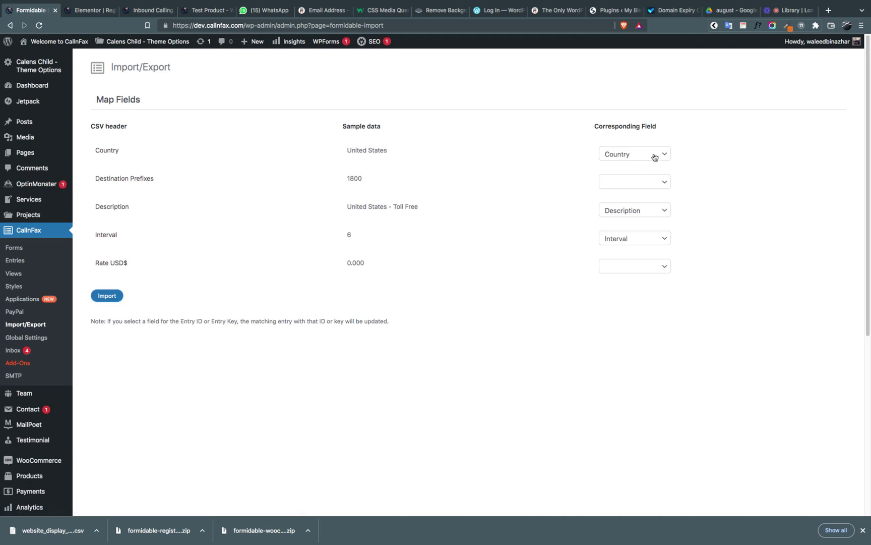
Map Destination Prefixes to Destination Prefix and Rate USD$ to Rate, then start the import.
click(656, 184)
click(635, 182)
click(633, 198)
click(665, 266)
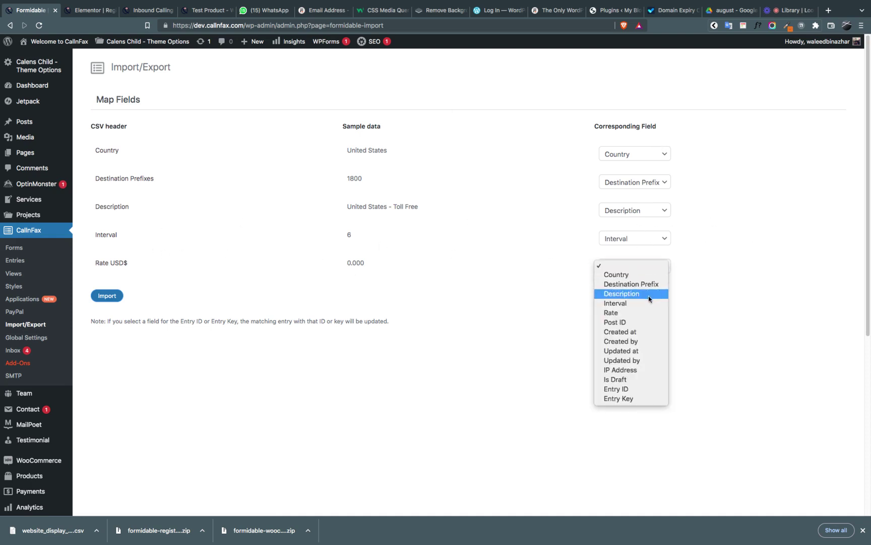
click(626, 312)
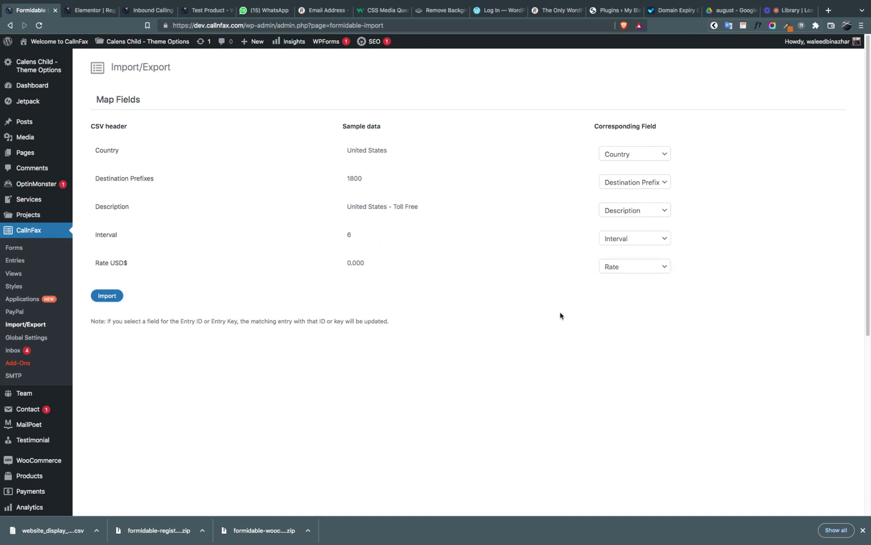
click(117, 298)
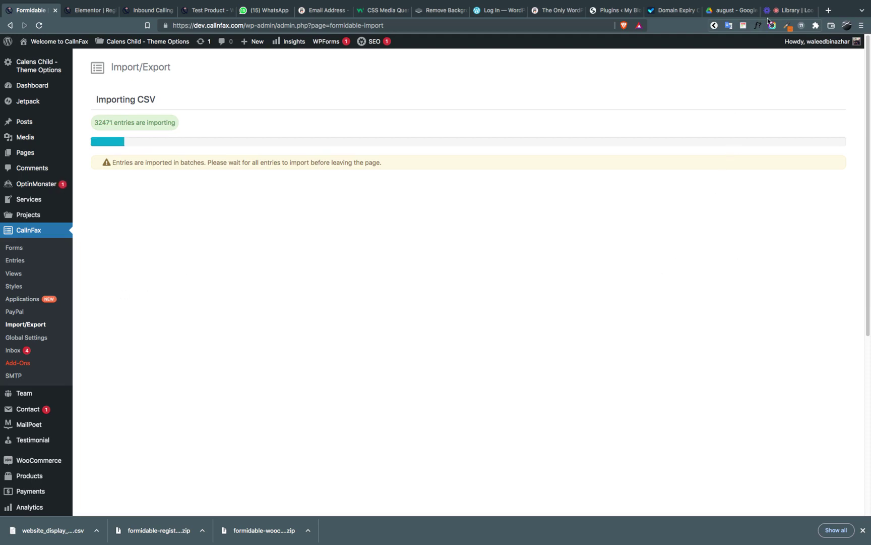
Leave the 32,471-entry import running and switch to the Loom video library tab.
click(790, 10)
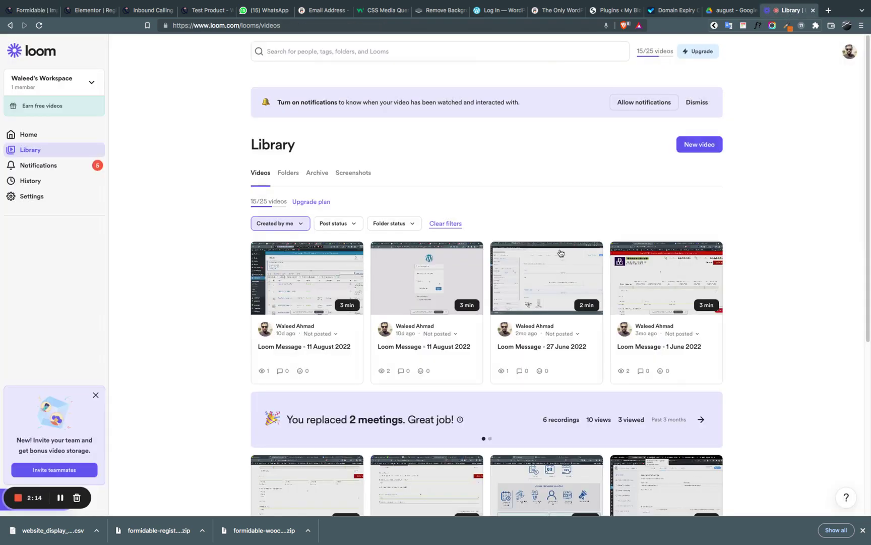